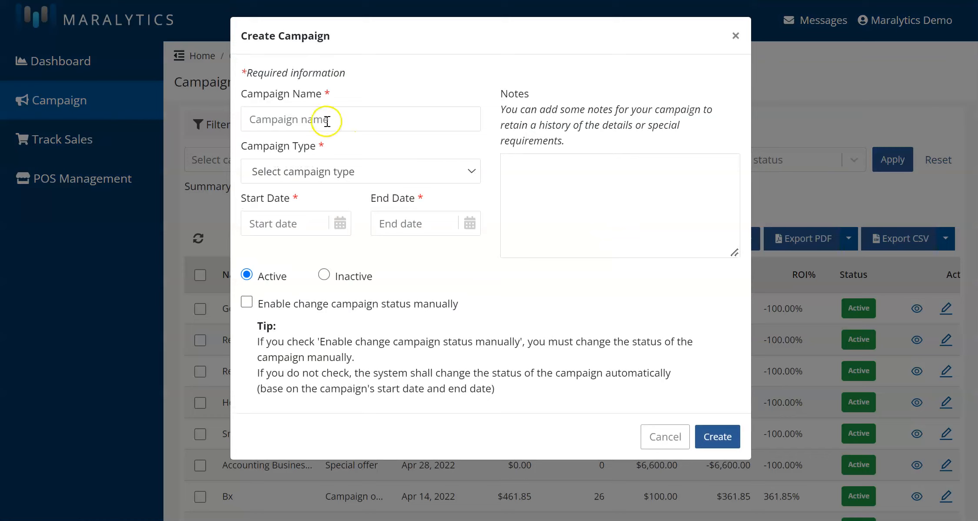
- Name the new campaign Facebook Ads and set its campaign type to FREE Item
{"action": "type", "text": "Faceb"}
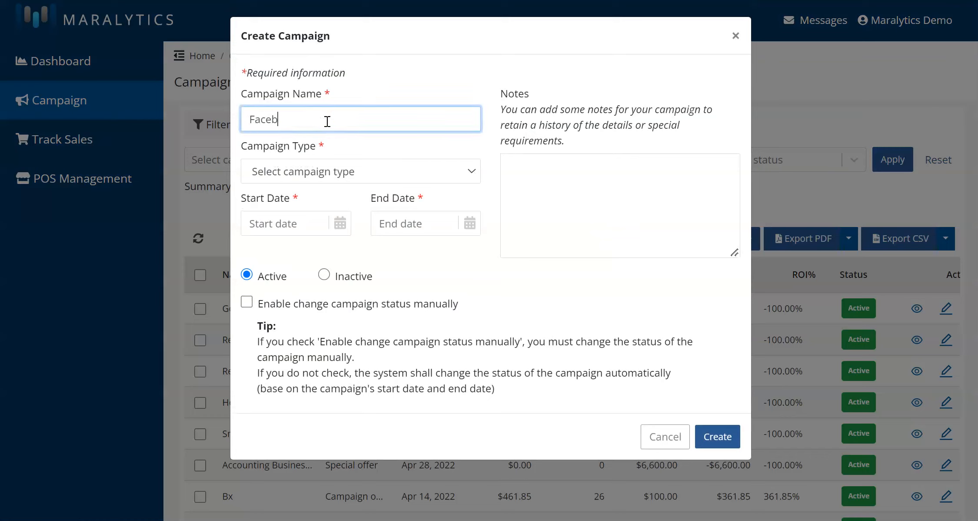
{"action": "type", "text": "ook Ads"}
{"action": "left_click", "coordinate": [305, 169]}
{"action": "left_click", "coordinate": [283, 338]}
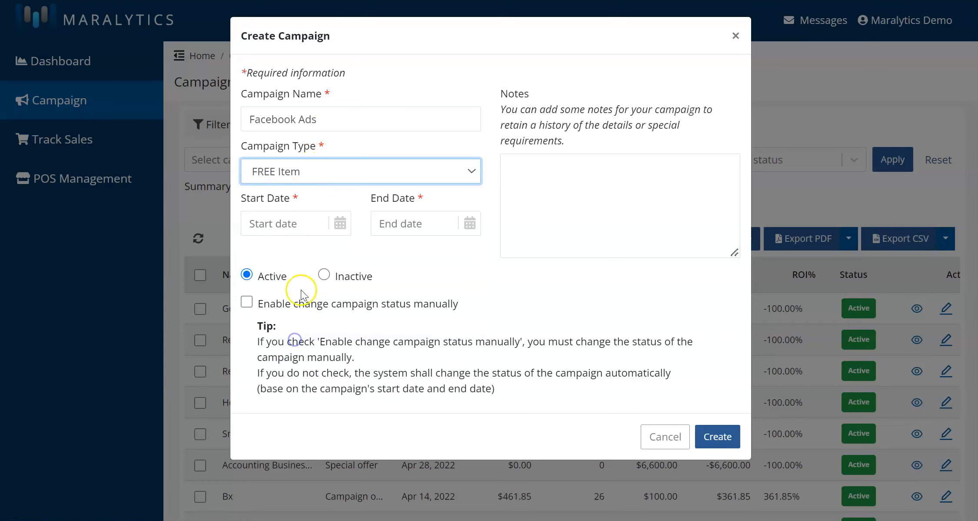
- Set the campaign dates from Apr 23 2022 to Apr 30 2022, create the campaign and dismiss its identifiers
{"action": "left_click", "coordinate": [293, 224]}
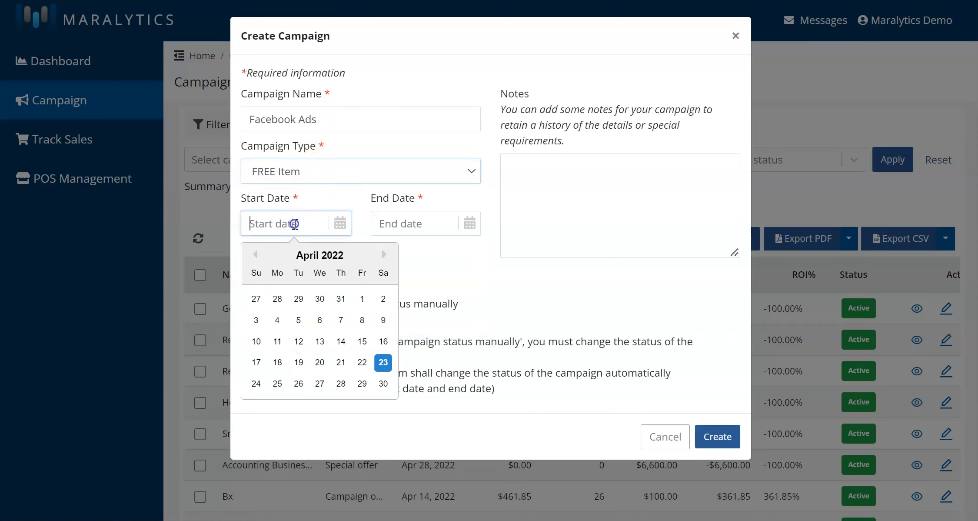
{"action": "left_click", "coordinate": [382, 362]}
{"action": "left_click", "coordinate": [432, 223]}
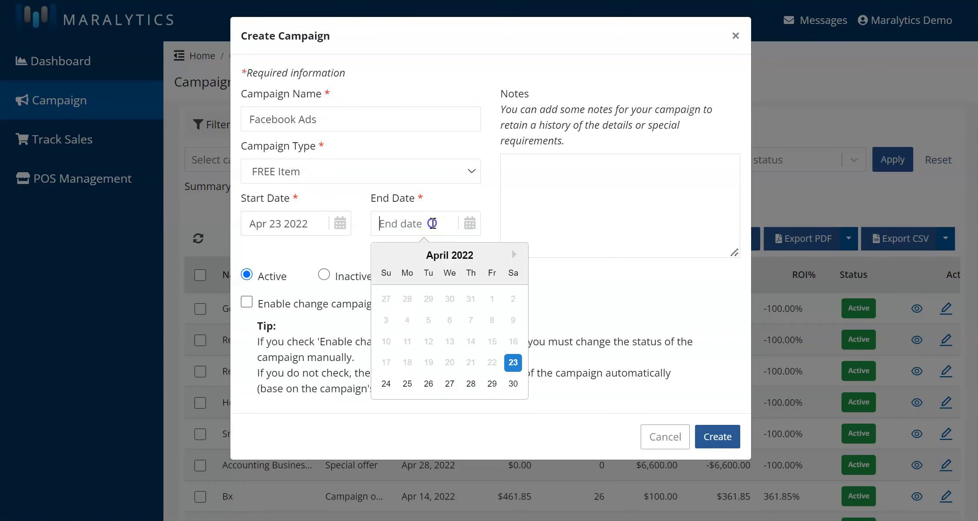
{"action": "left_click", "coordinate": [512, 383]}
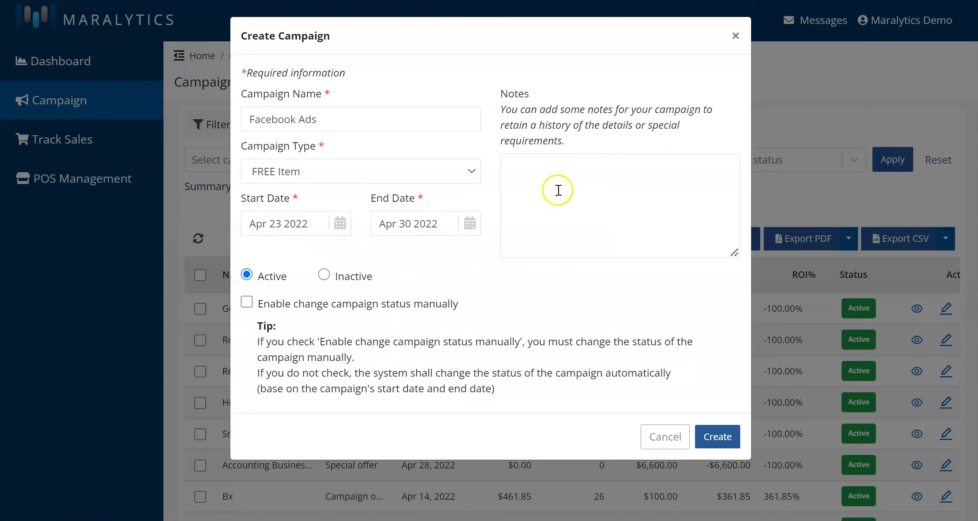
{"action": "left_click", "coordinate": [722, 437]}
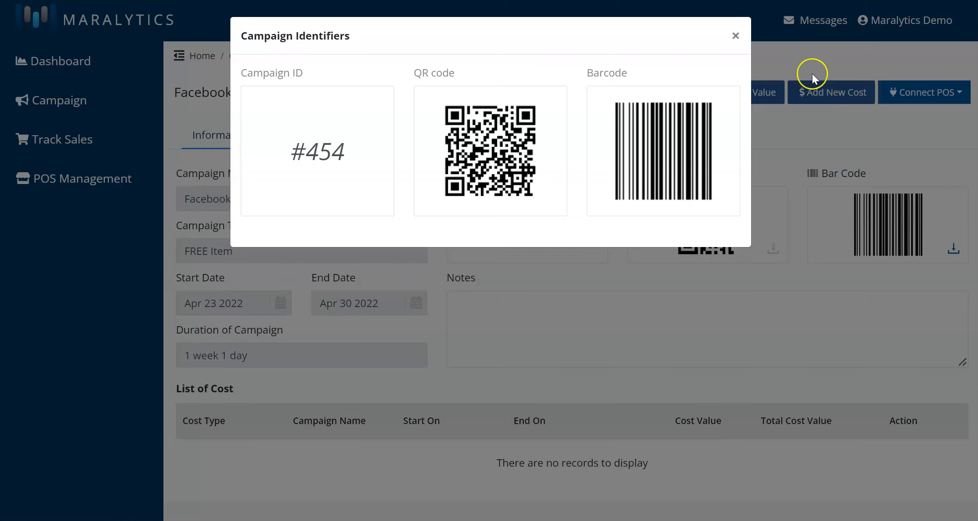
{"action": "left_click", "coordinate": [735, 35]}
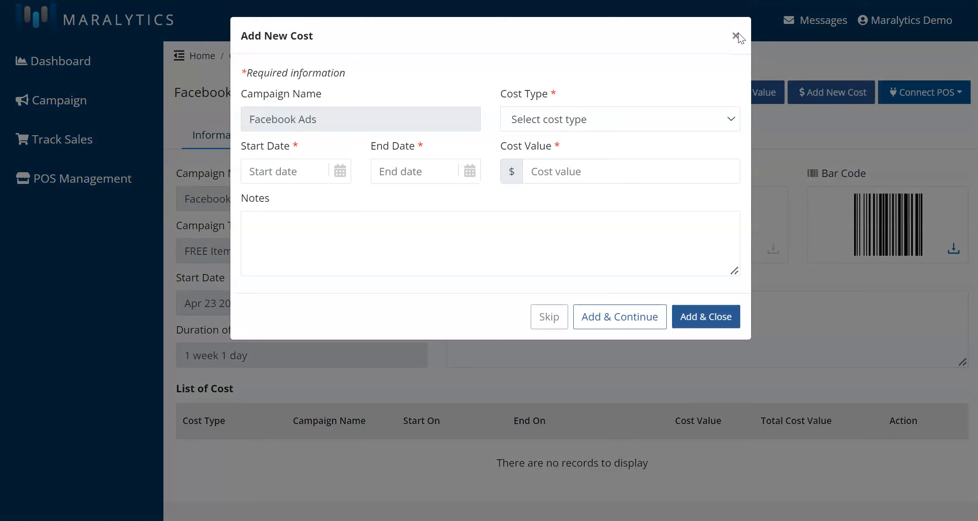
- Enter a One Time cost of $30 dated Apr 23 2022 for the Facebook Ads campaign
{"action": "left_click", "coordinate": [525, 125]}
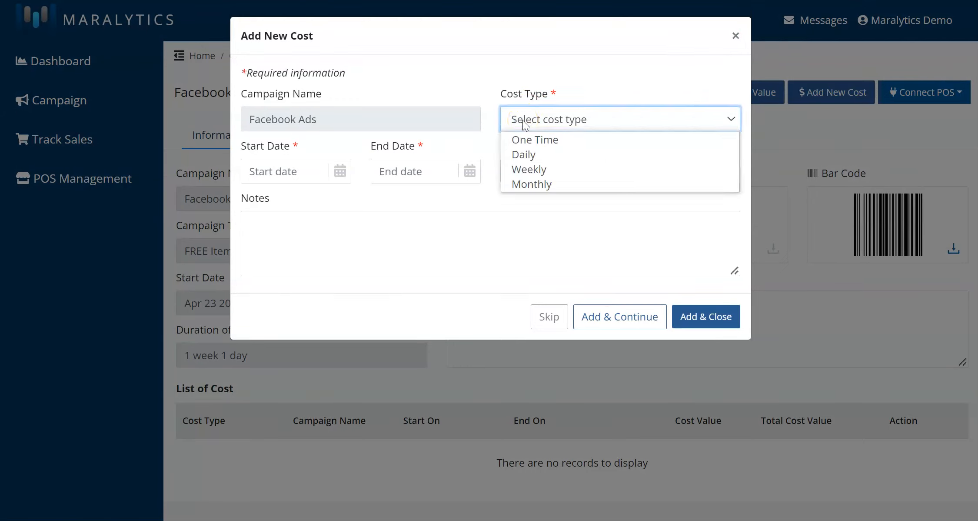
{"action": "left_click", "coordinate": [521, 138]}
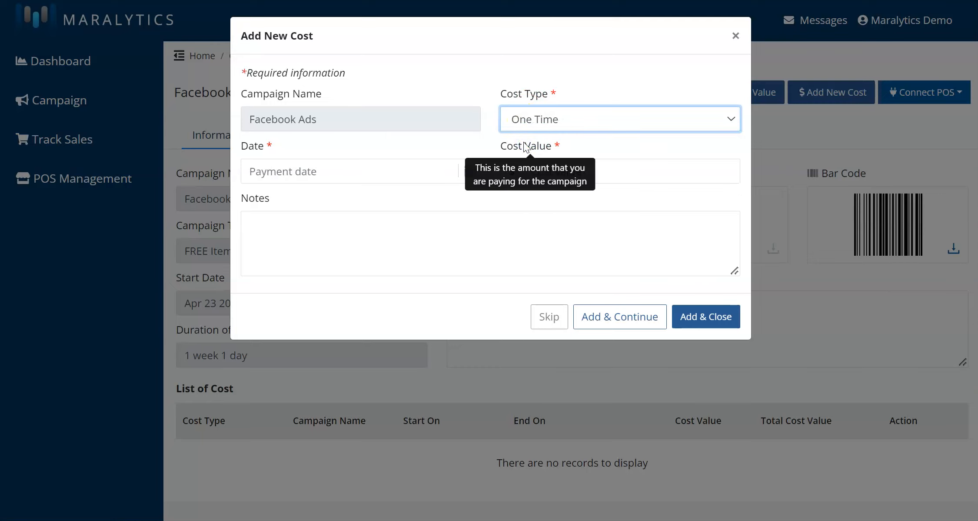
{"action": "left_click", "coordinate": [300, 170]}
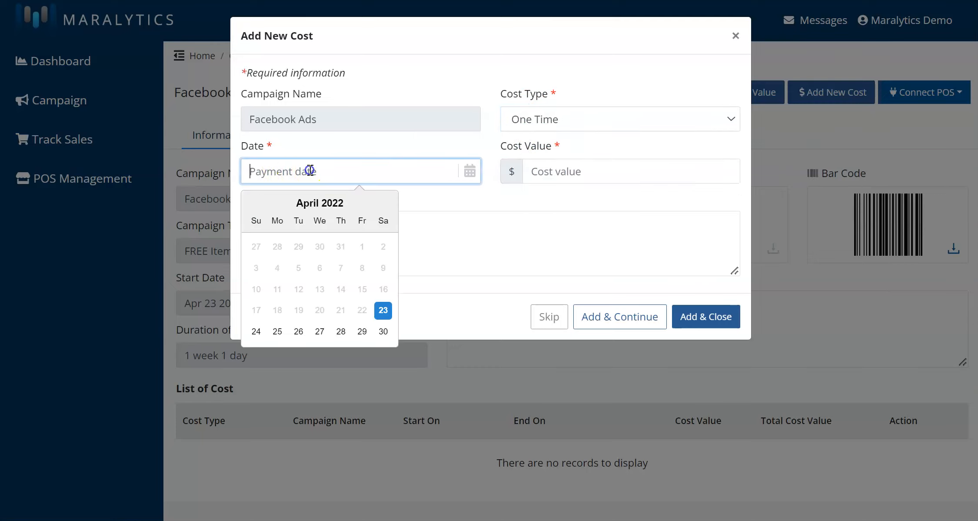
{"action": "left_click", "coordinate": [383, 310]}
{"action": "left_click", "coordinate": [594, 168]}
{"action": "type", "text": "3"}
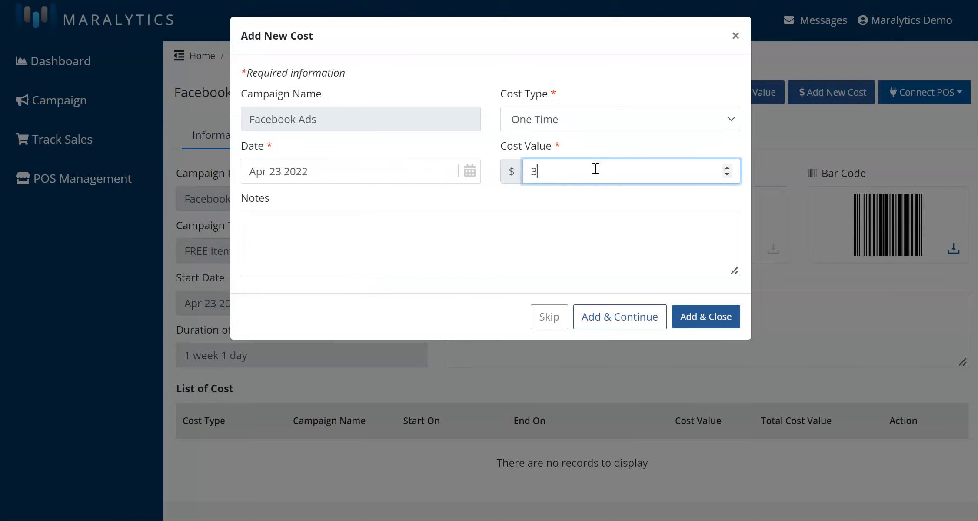
{"action": "type", "text": "0"}
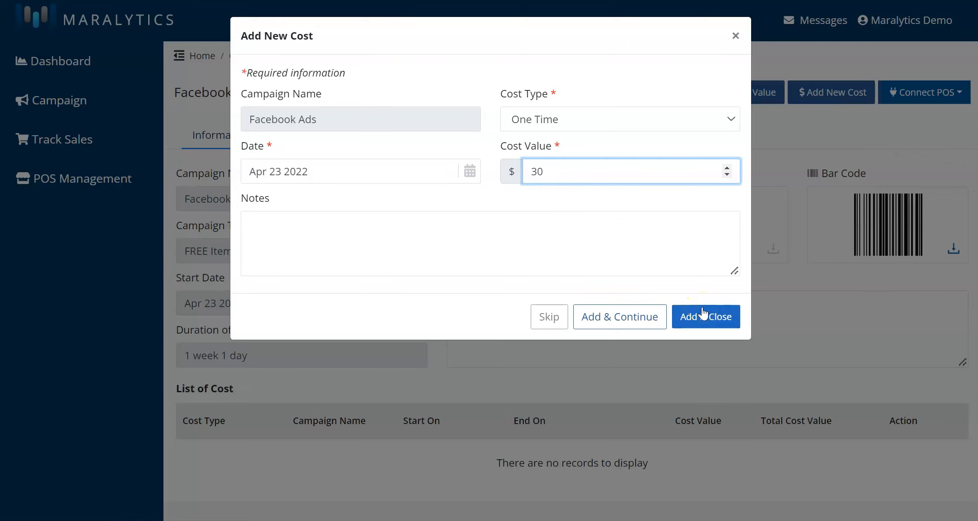
- Add the note "#454 Expiry 30 April 2022" to the cost and save it without adding another
{"action": "left_click", "coordinate": [582, 246]}
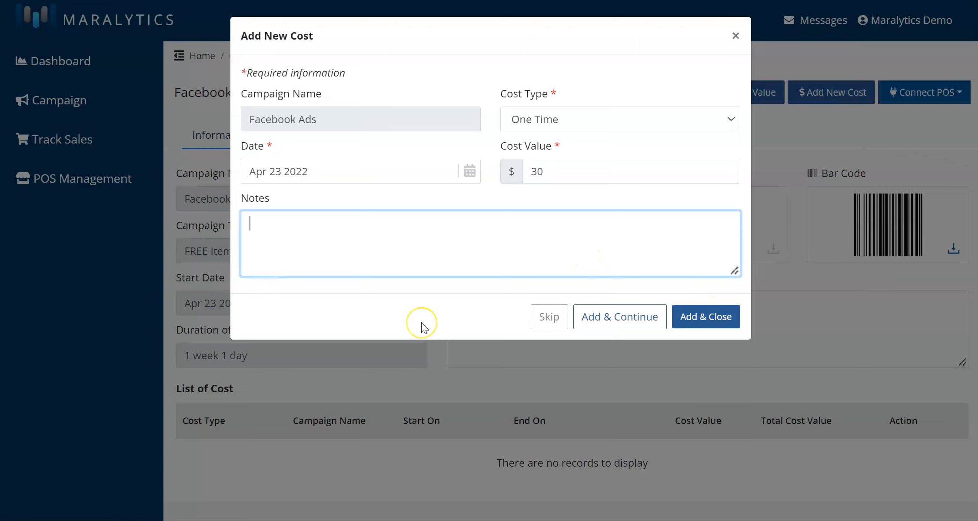
{"action": "type", "text": "#454 Expiry"}
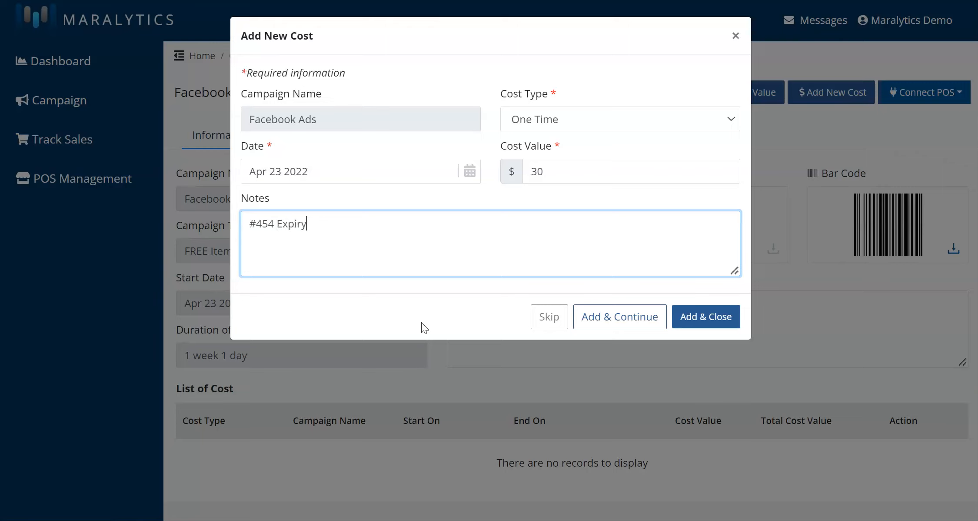
{"action": "type", "text": " 30 April 2022"}
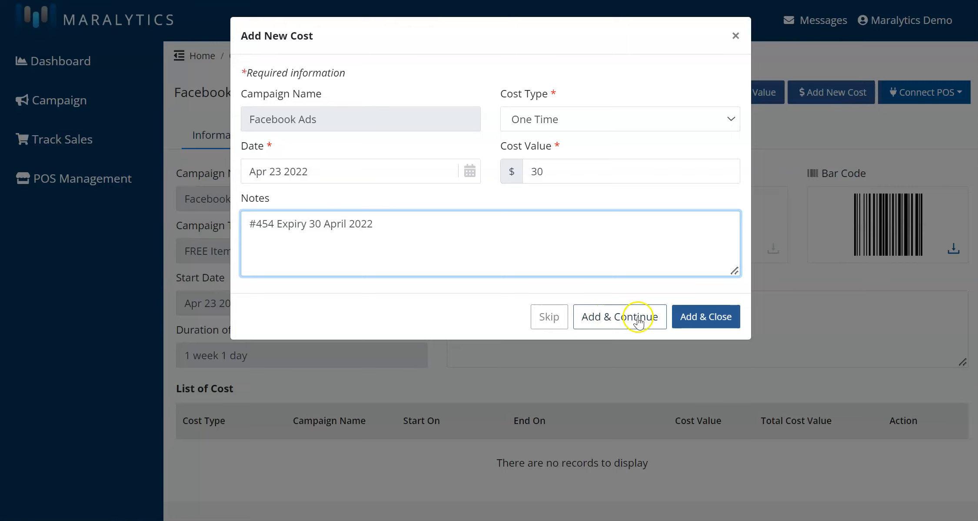
{"action": "left_click", "coordinate": [711, 314]}
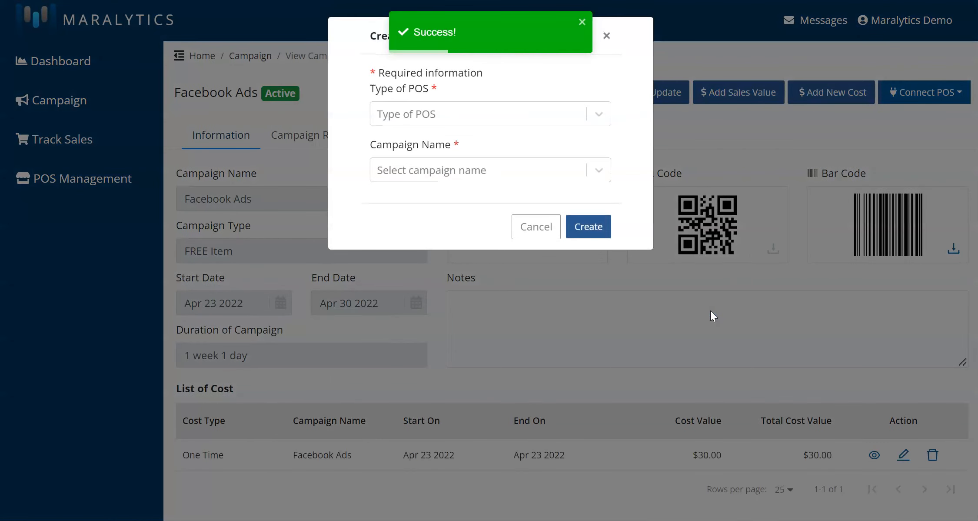
- Set the new POS type to Lightspeed and assign the Facebook Ads(#454) campaign to it
{"action": "left_click", "coordinate": [445, 116]}
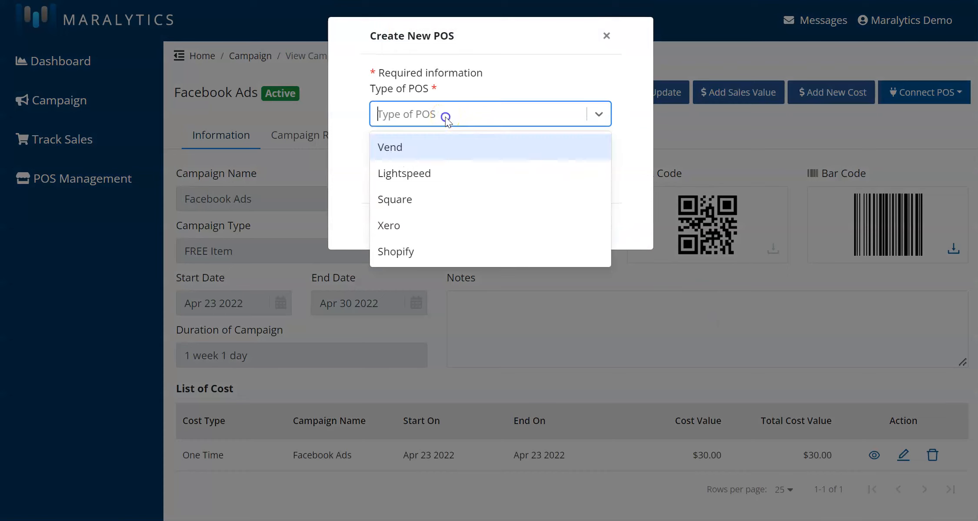
{"action": "left_click", "coordinate": [419, 177]}
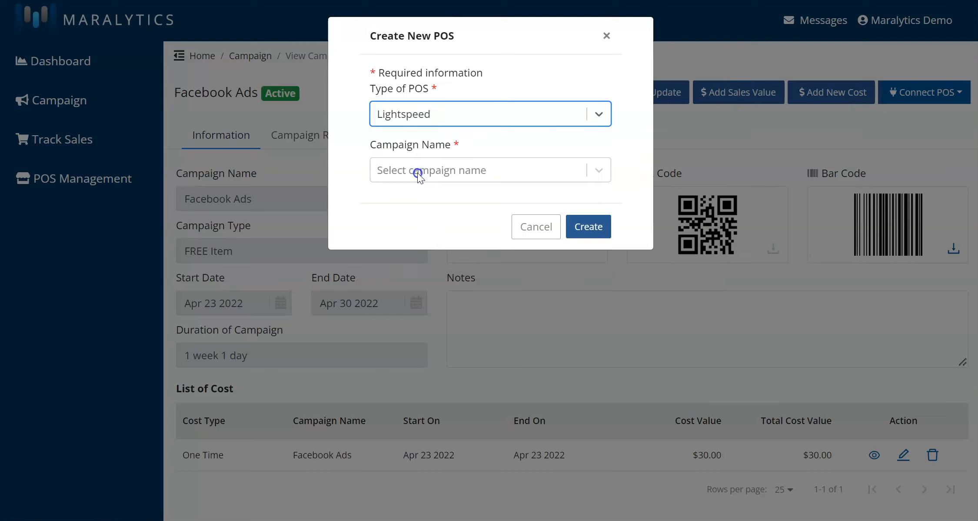
{"action": "left_click", "coordinate": [418, 173]}
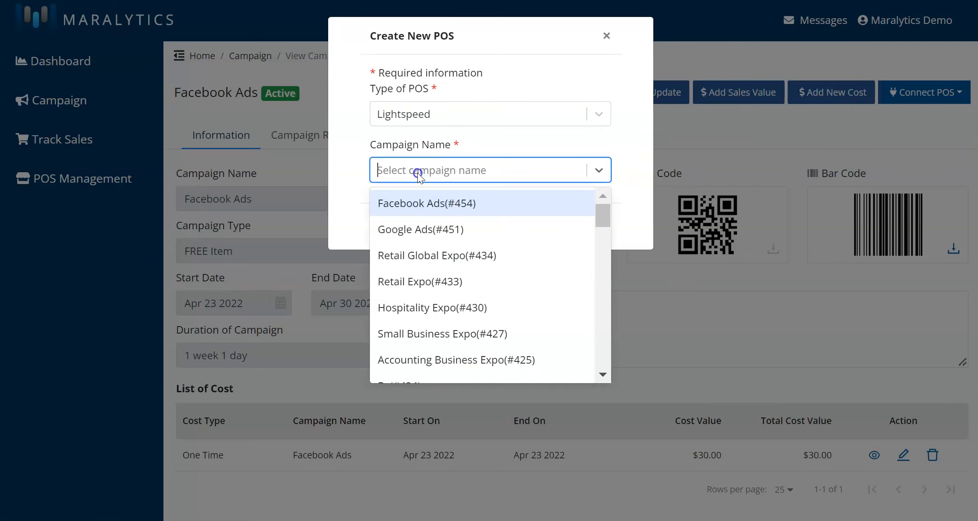
{"action": "left_click", "coordinate": [420, 203]}
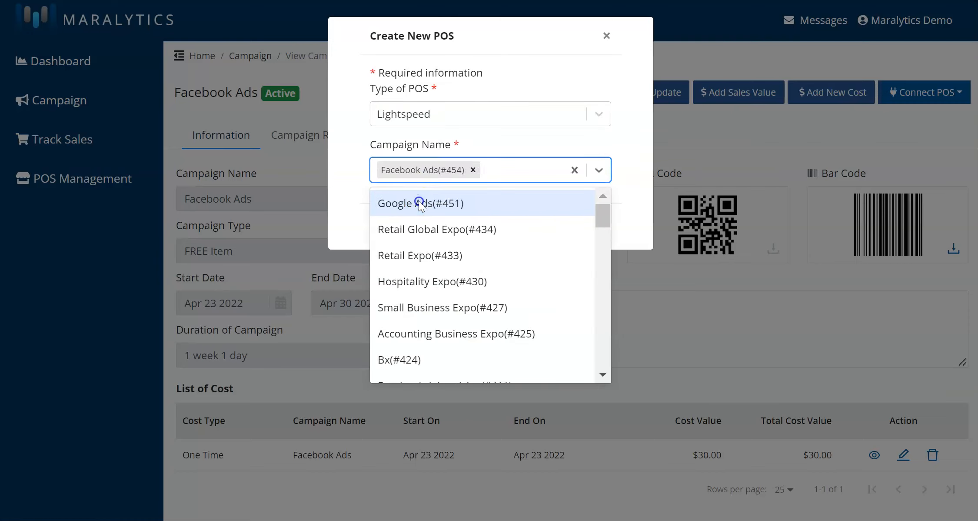
{"action": "left_click", "coordinate": [419, 204]}
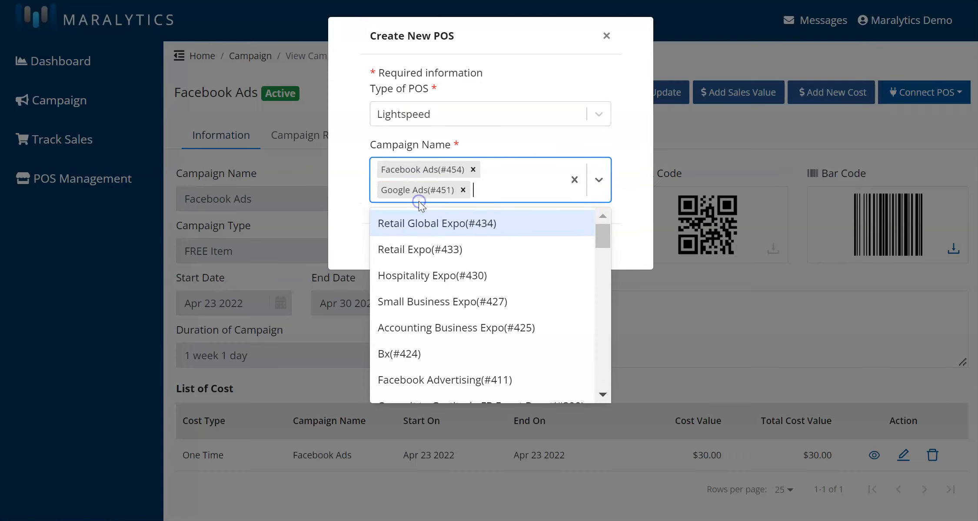
{"action": "left_click", "coordinate": [417, 224]}
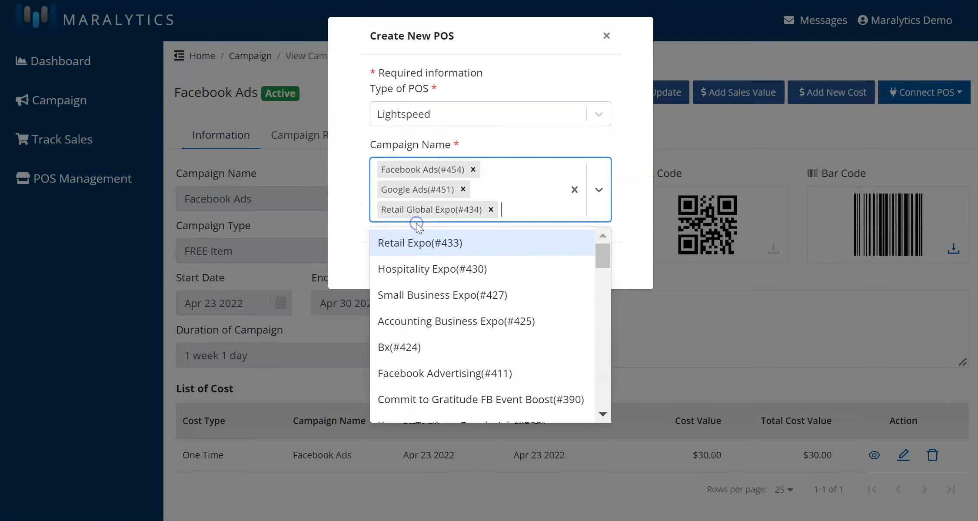
{"action": "left_click", "coordinate": [491, 211]}
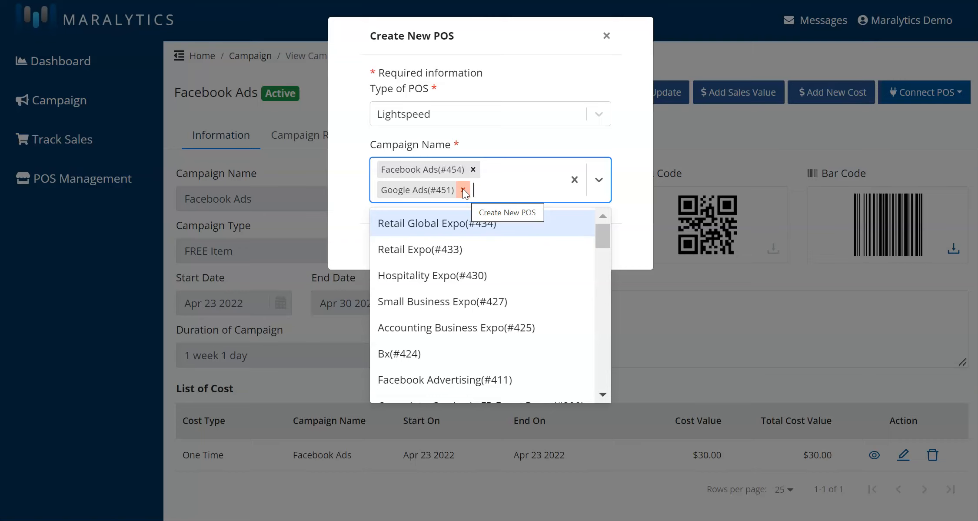
{"action": "left_click", "coordinate": [463, 190]}
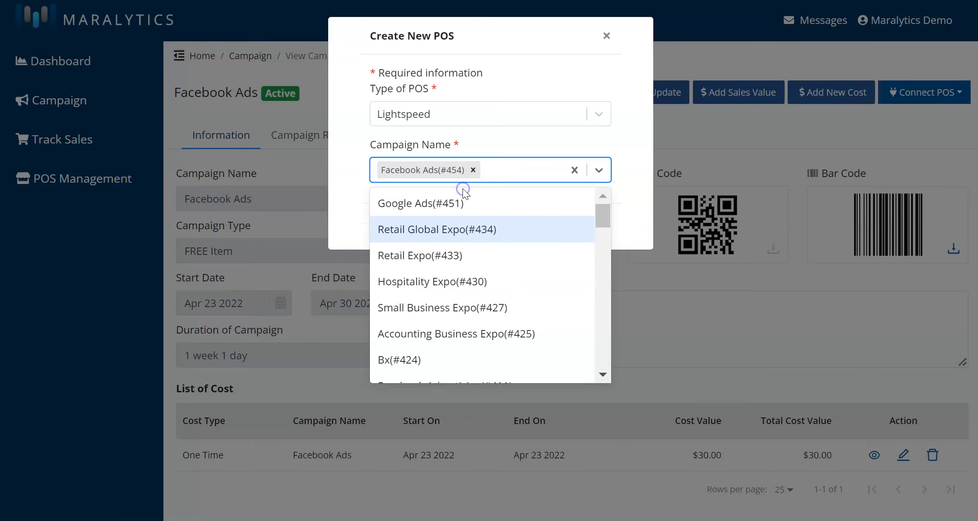
- Create the POS, connect to Lightspeed and grant MARALYTICS PRO access to the Maralytics company
{"action": "left_click", "coordinate": [632, 176]}
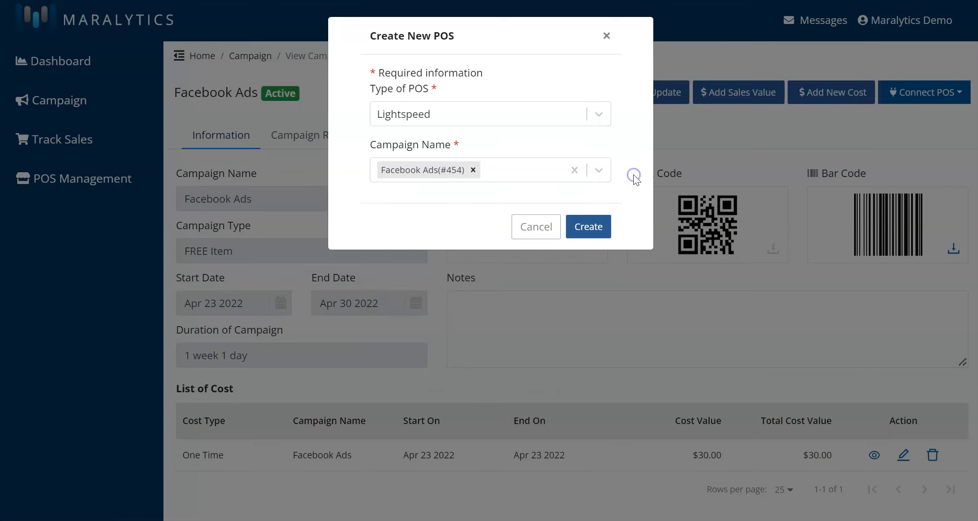
{"action": "left_click", "coordinate": [593, 229]}
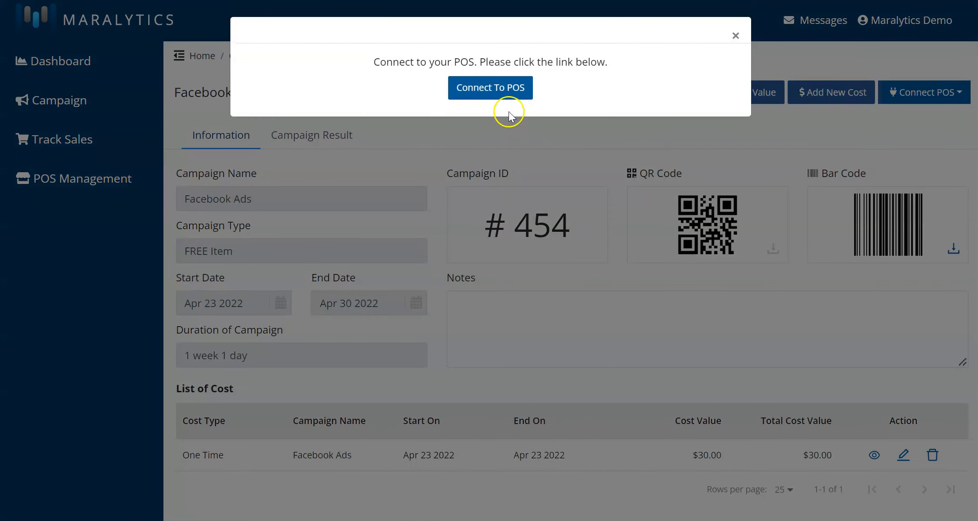
{"action": "left_click", "coordinate": [487, 87]}
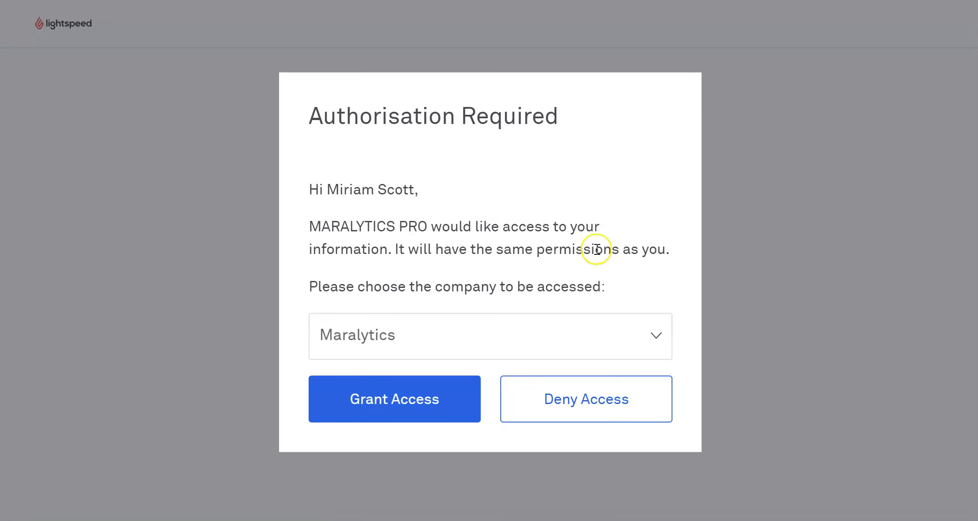
{"action": "left_click", "coordinate": [428, 390]}
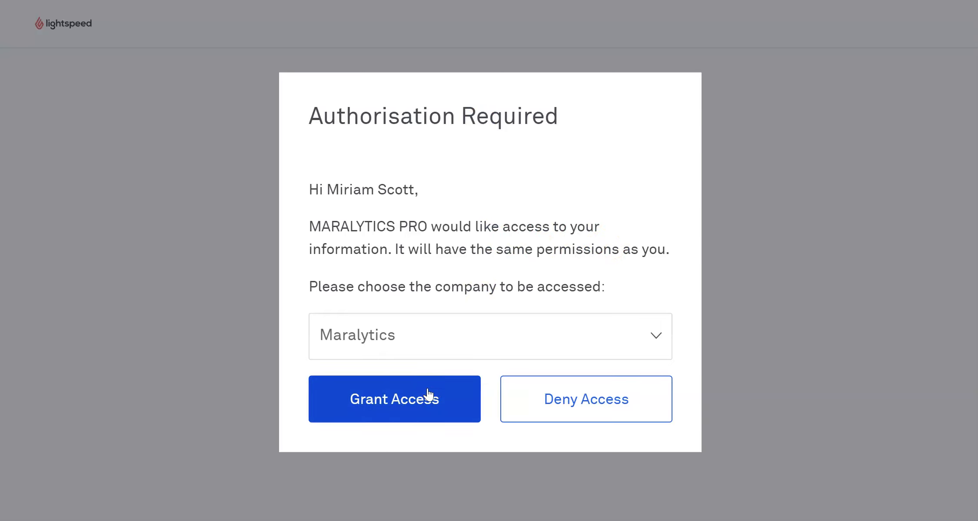
{"action": "left_click", "coordinate": [429, 394]}
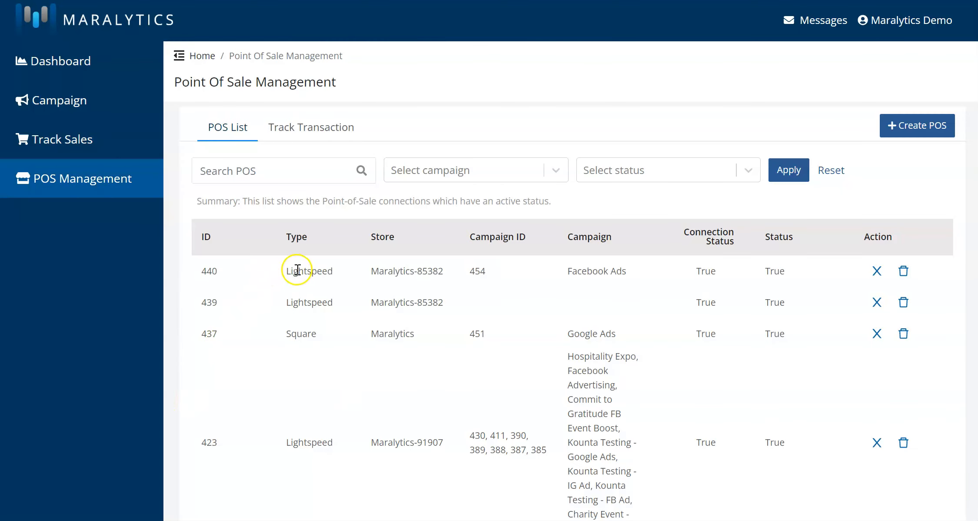
- Check the type, campaign ID, campaign name and both status values of the Facebook Ads connection in the POS list
{"action": "left_click_drag", "start_coordinate": [286, 271], "coordinate": [493, 271]}
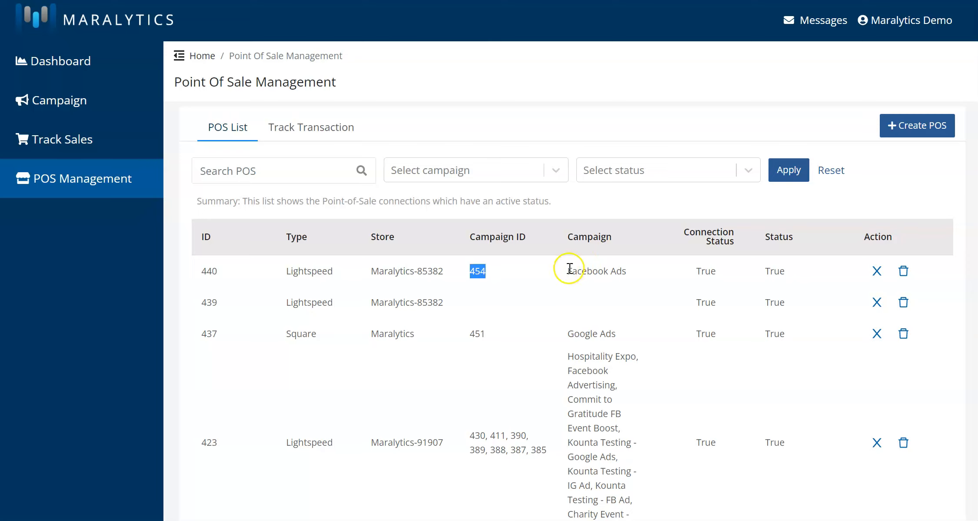
{"action": "left_click_drag", "start_coordinate": [568, 271], "coordinate": [627, 271]}
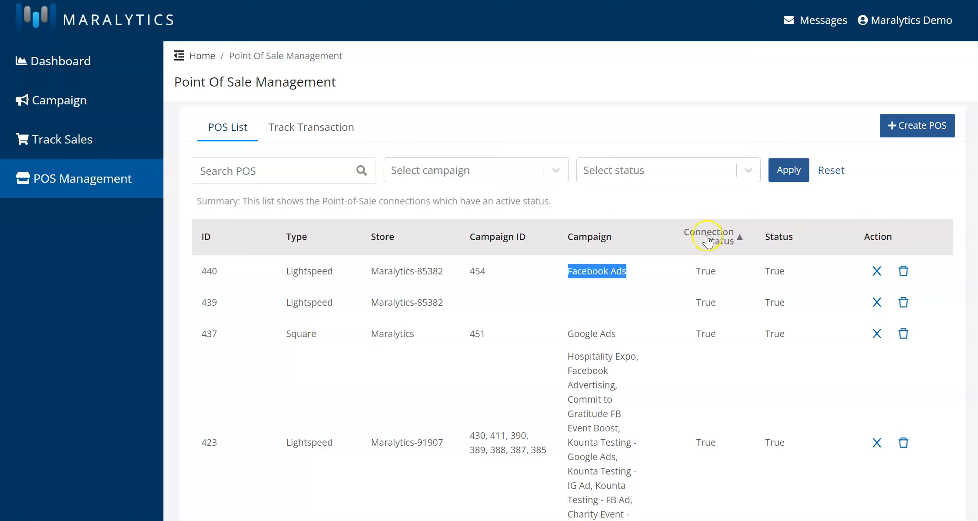
{"action": "left_click_drag", "start_coordinate": [691, 271], "coordinate": [796, 273]}
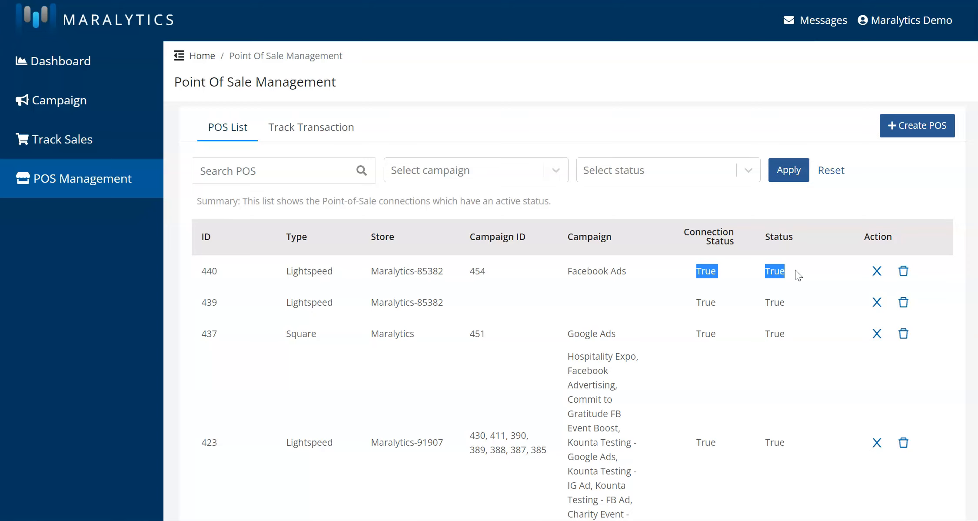
{"action": "left_click", "coordinate": [934, 274]}
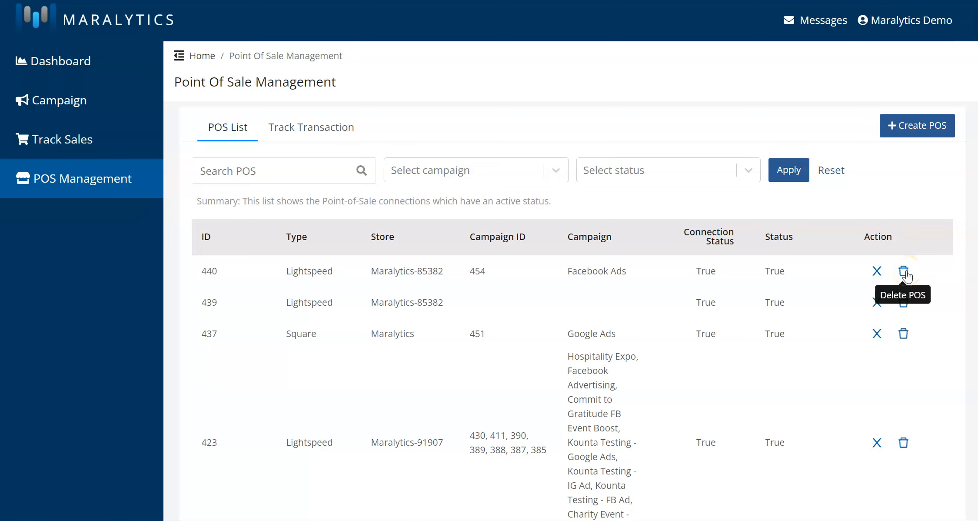